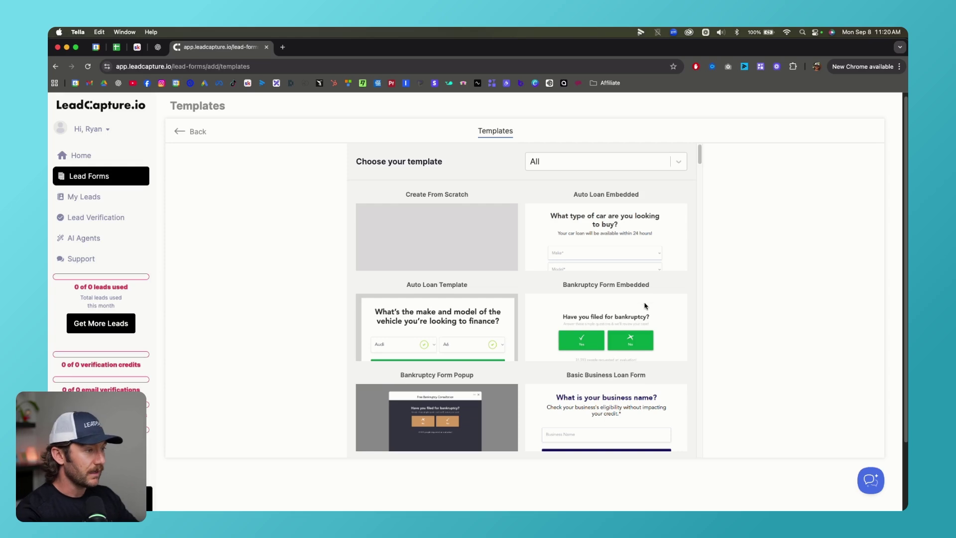
Step: Create a new lead form from the Bankruptcy Form Embedded template
{"action": "left_click", "coordinate": [734, 229]}
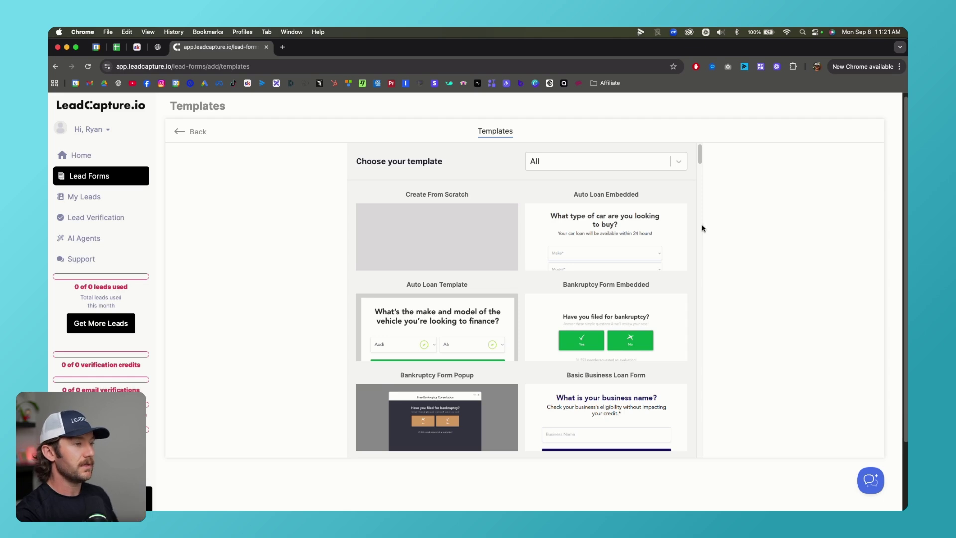
{"action": "mouse_move", "coordinate": [641, 229]}
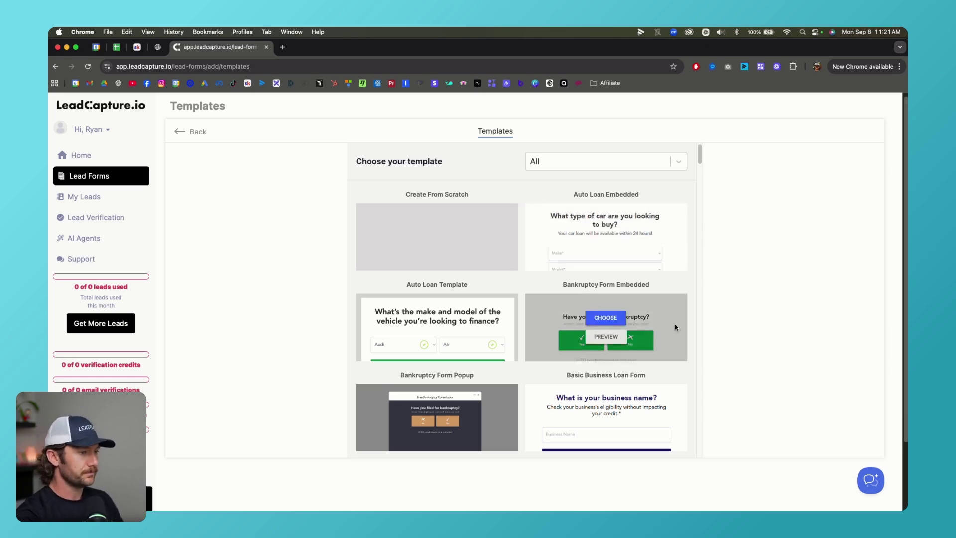
{"action": "scroll", "coordinate": [637, 326], "scroll_direction": "down", "scroll_amount": 5}
{"action": "scroll", "coordinate": [636, 327], "scroll_direction": "up", "scroll_amount": 5}
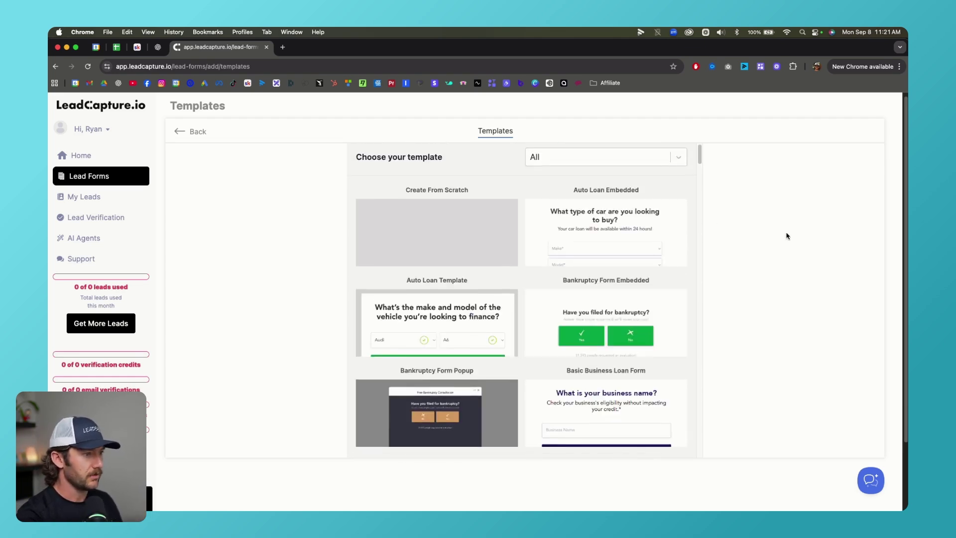
{"action": "left_click", "coordinate": [473, 305]}
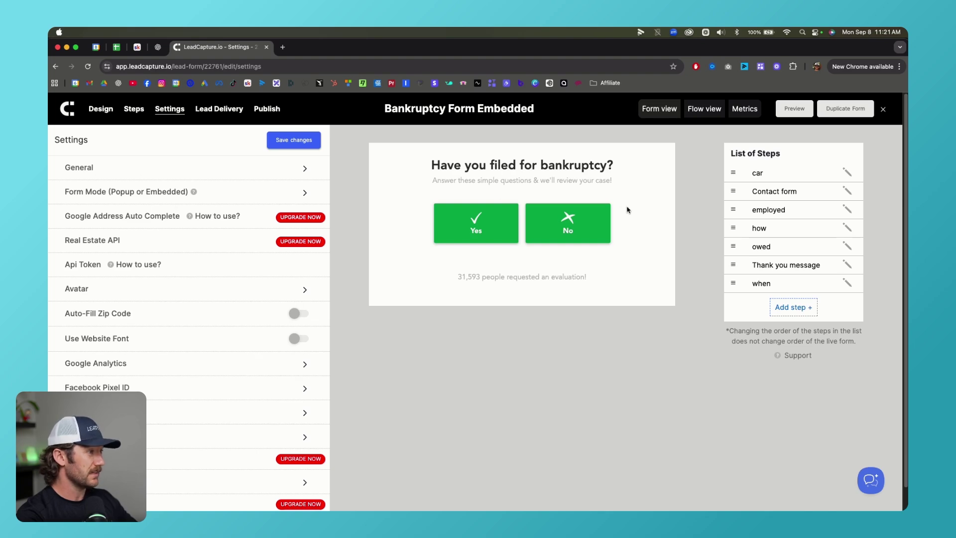
Step: Review the form's Settings page and highlight the bankruptcy question heading text
{"action": "scroll", "coordinate": [396, 179], "scroll_direction": "down", "scroll_amount": 1}
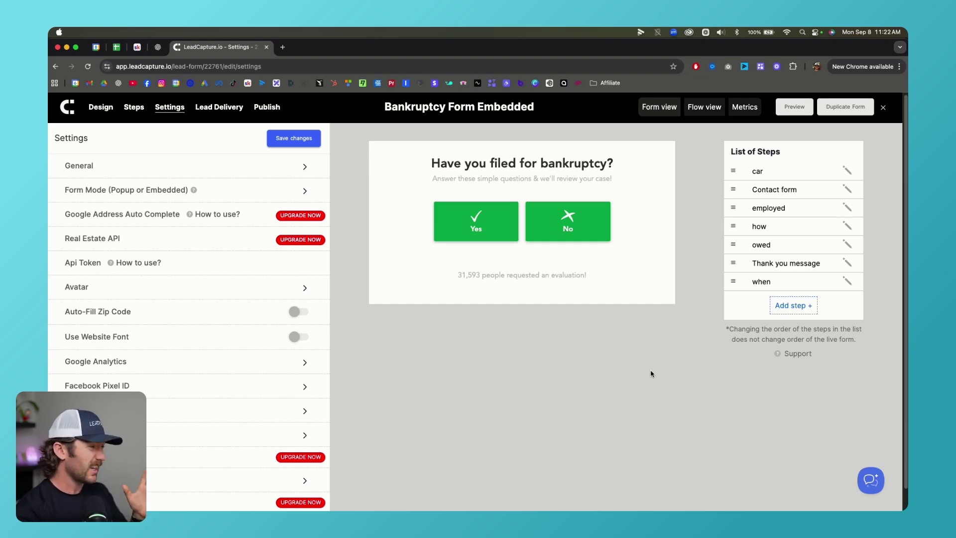
{"action": "left_click", "coordinate": [464, 166]}
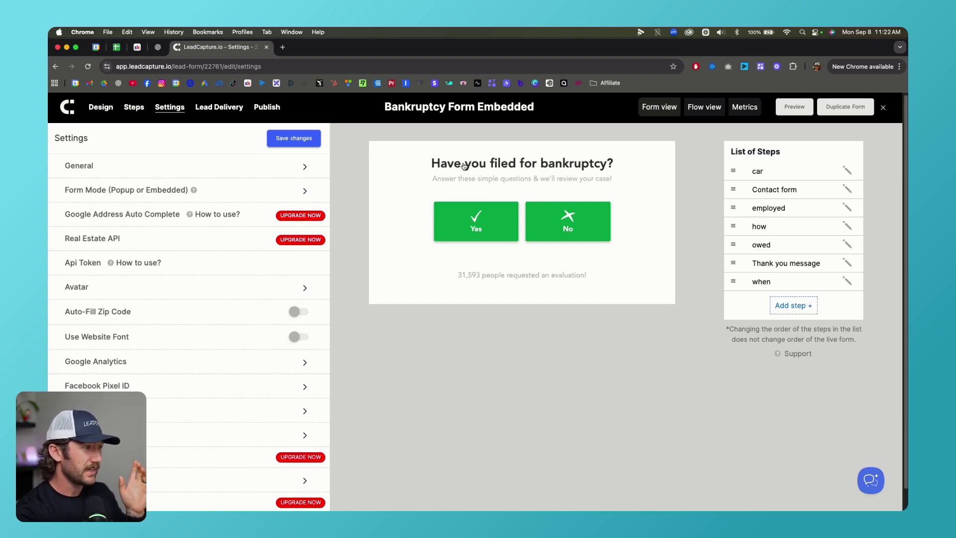
{"action": "left_click_drag", "start_coordinate": [441, 163], "coordinate": [576, 160]}
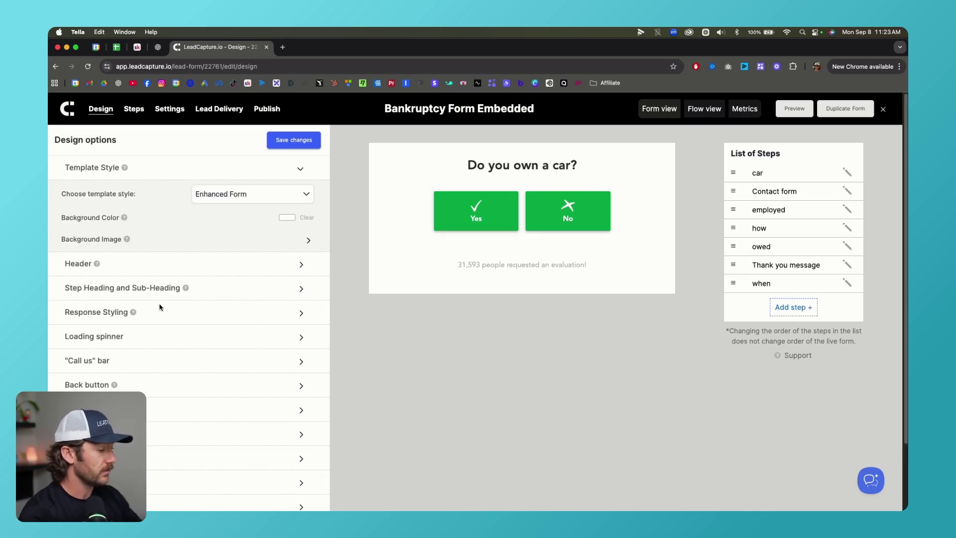
Step: Change the form's template style to Chat Style
{"action": "left_click", "coordinate": [306, 193]}
{"action": "left_click", "coordinate": [302, 194]}
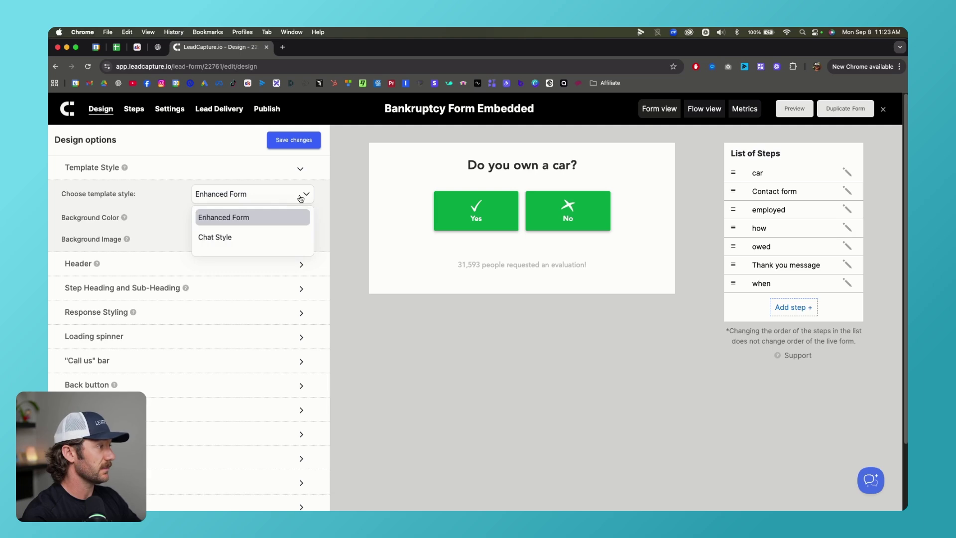
{"action": "left_click", "coordinate": [254, 244]}
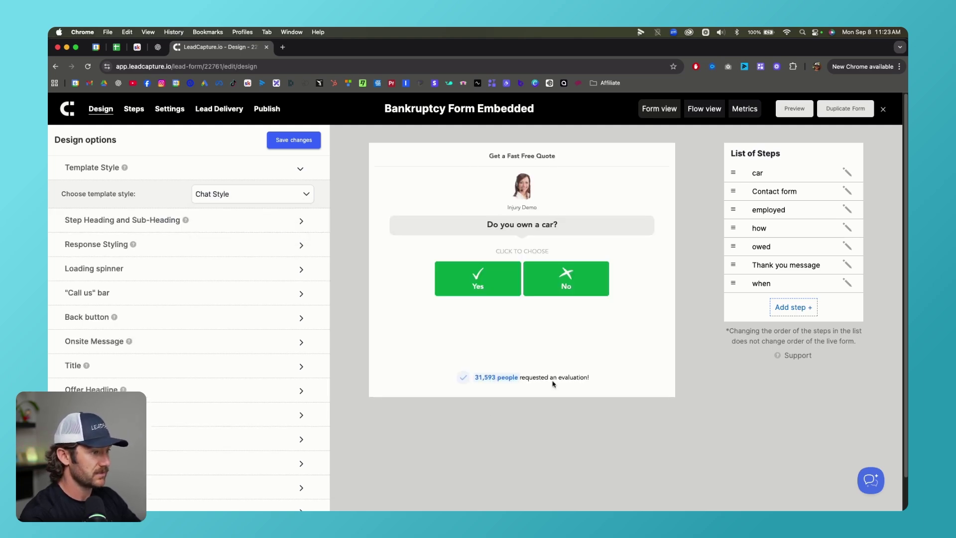
Step: Expand the Step Heading font options and the Loading spinner settings
{"action": "left_click", "coordinate": [160, 222]}
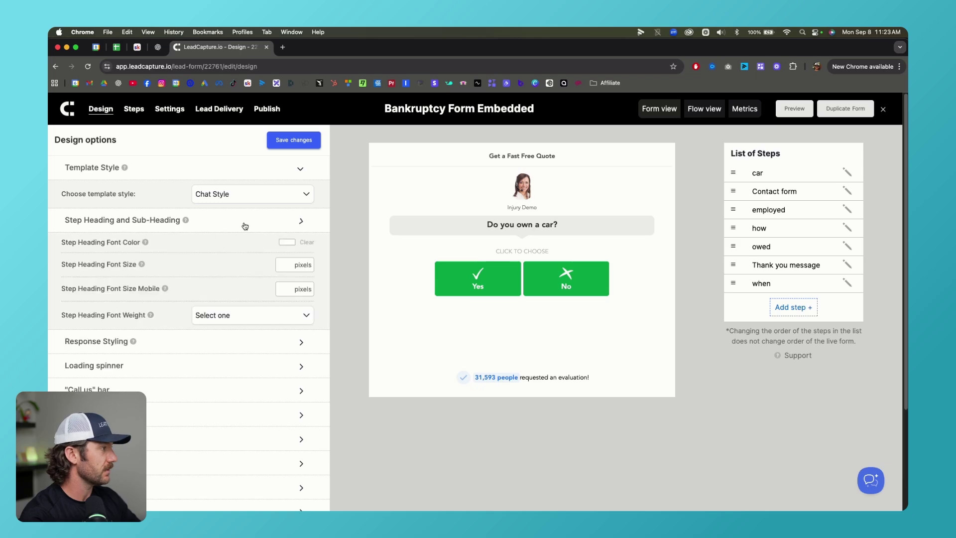
{"action": "scroll", "coordinate": [257, 307], "scroll_direction": "down", "scroll_amount": 2}
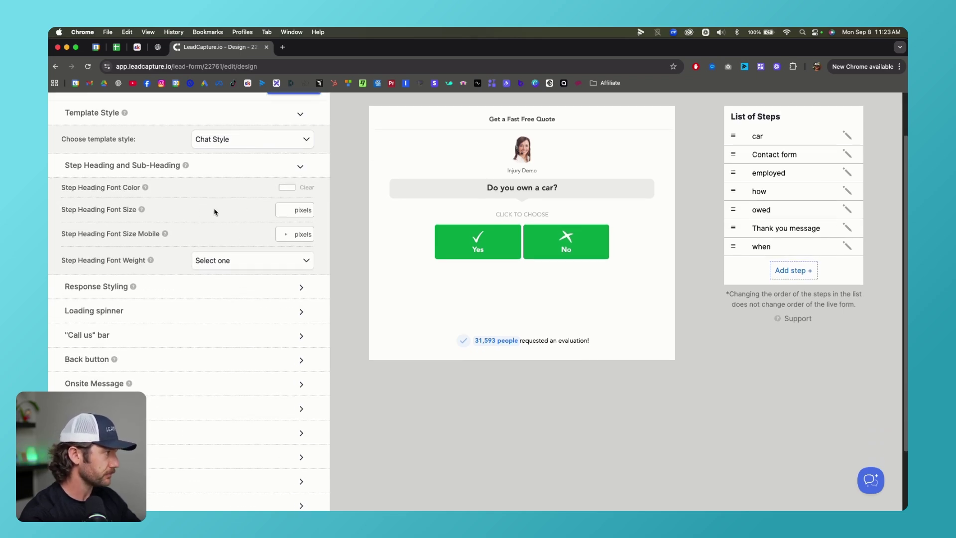
{"action": "scroll", "coordinate": [209, 204], "scroll_direction": "down", "scroll_amount": 1}
{"action": "scroll", "coordinate": [250, 309], "scroll_direction": "down", "scroll_amount": 3}
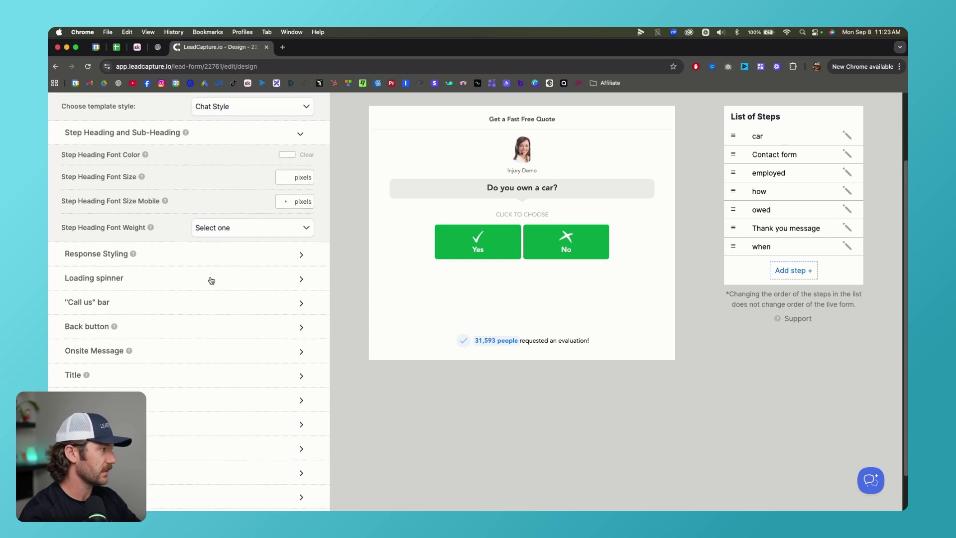
{"action": "left_click", "coordinate": [149, 247]}
{"action": "scroll", "coordinate": [250, 312], "scroll_direction": "down", "scroll_amount": 2}
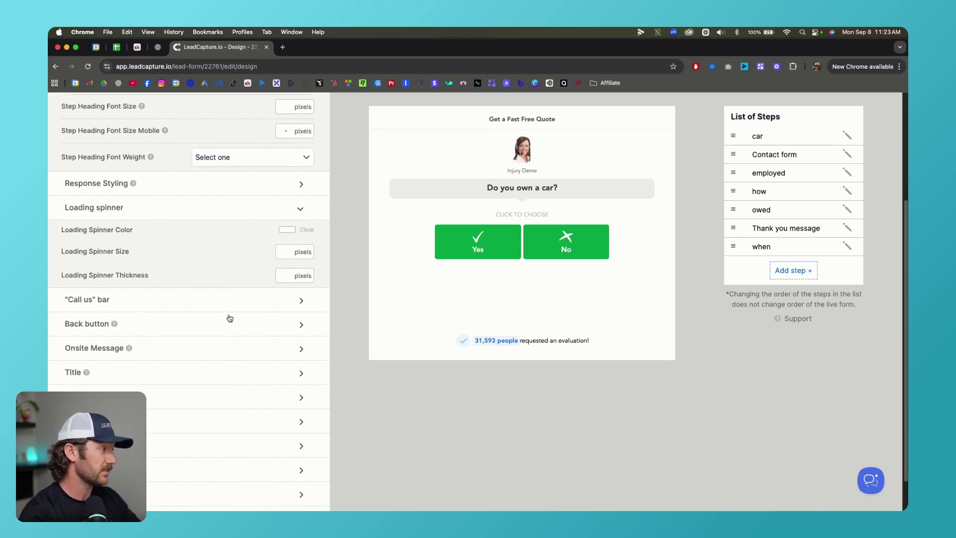
Step: Try a top call-us bar and remove it, then expand and collapse the Title settings
{"action": "left_click", "coordinate": [208, 298]}
{"action": "left_click", "coordinate": [304, 324]}
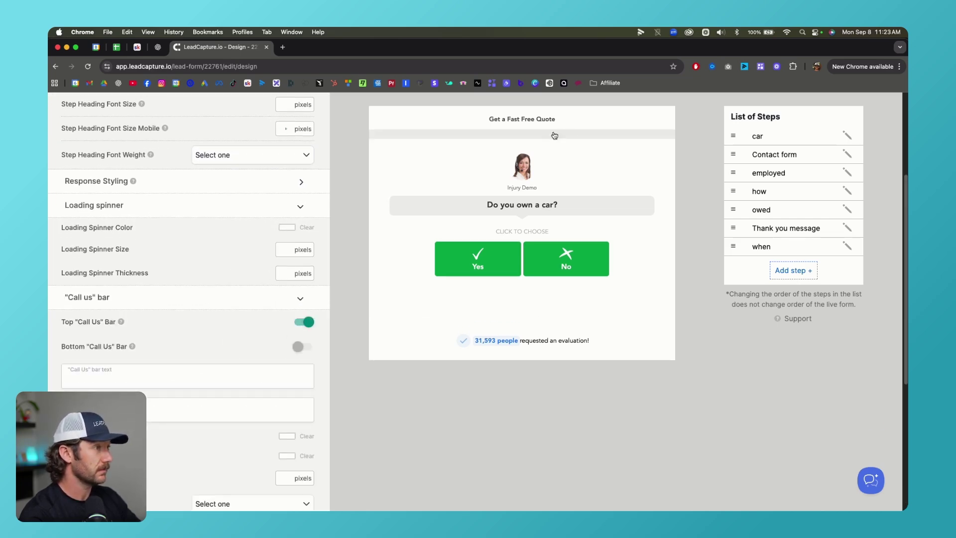
{"action": "left_click", "coordinate": [303, 322]}
{"action": "scroll", "coordinate": [209, 339], "scroll_direction": "down", "scroll_amount": 5}
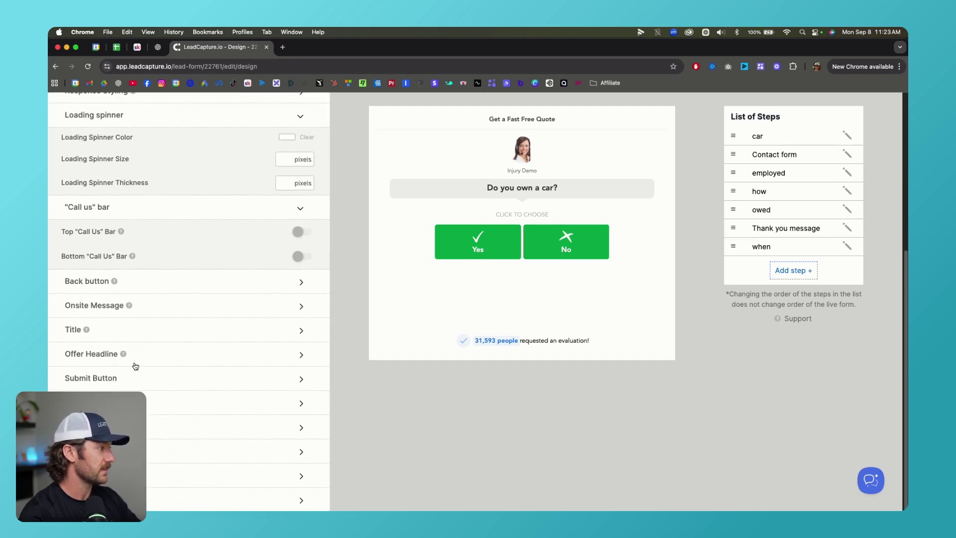
{"action": "left_click", "coordinate": [111, 330]}
{"action": "scroll", "coordinate": [199, 364], "scroll_direction": "down", "scroll_amount": 3}
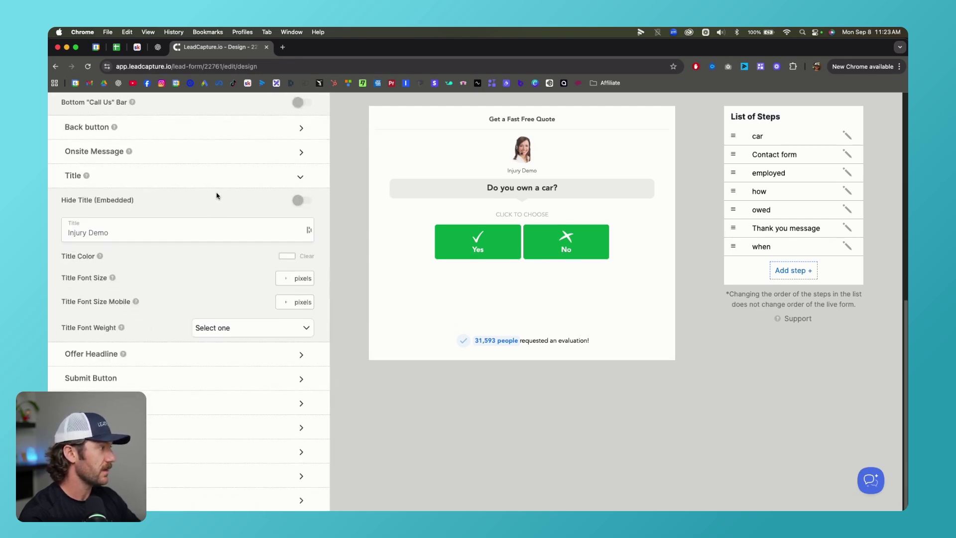
{"action": "left_click", "coordinate": [216, 178]}
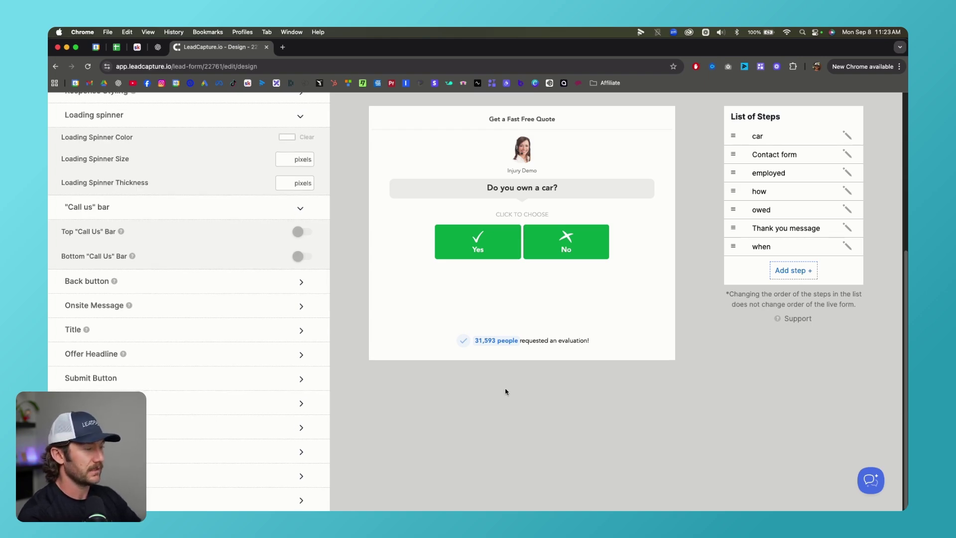
{"action": "scroll", "coordinate": [299, 256], "scroll_direction": "up", "scroll_amount": 5}
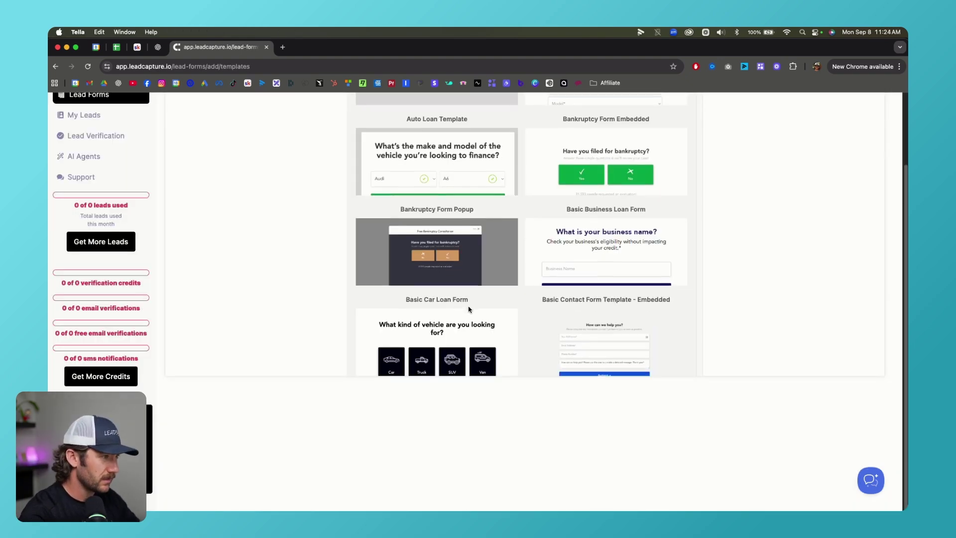
Step: Create a form from the Basic Car Loan template and dismiss the confirmation
{"action": "scroll", "coordinate": [469, 309], "scroll_direction": "down", "scroll_amount": 2}
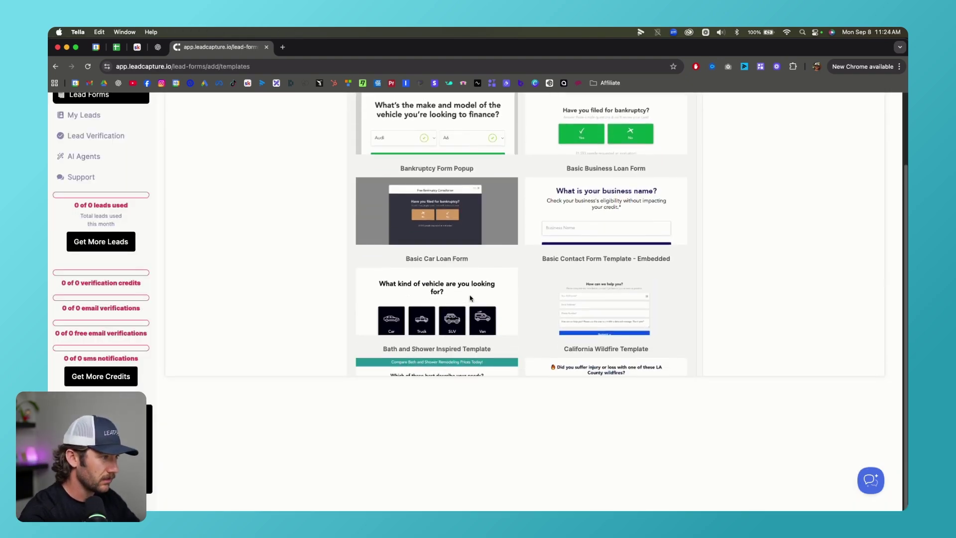
{"action": "left_click", "coordinate": [443, 277]}
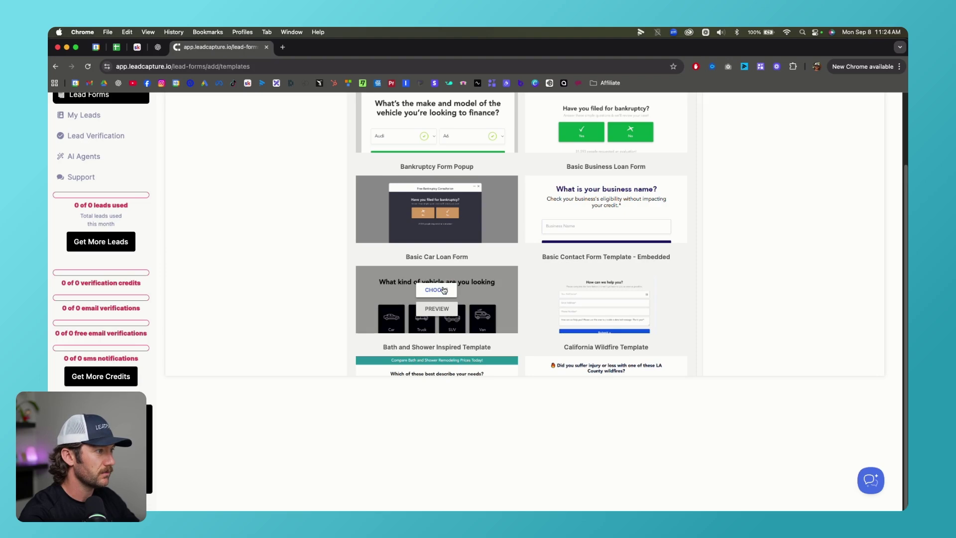
{"action": "scroll", "coordinate": [496, 294], "scroll_direction": "up", "scroll_amount": 3}
{"action": "scroll", "coordinate": [503, 253], "scroll_direction": "down", "scroll_amount": 3}
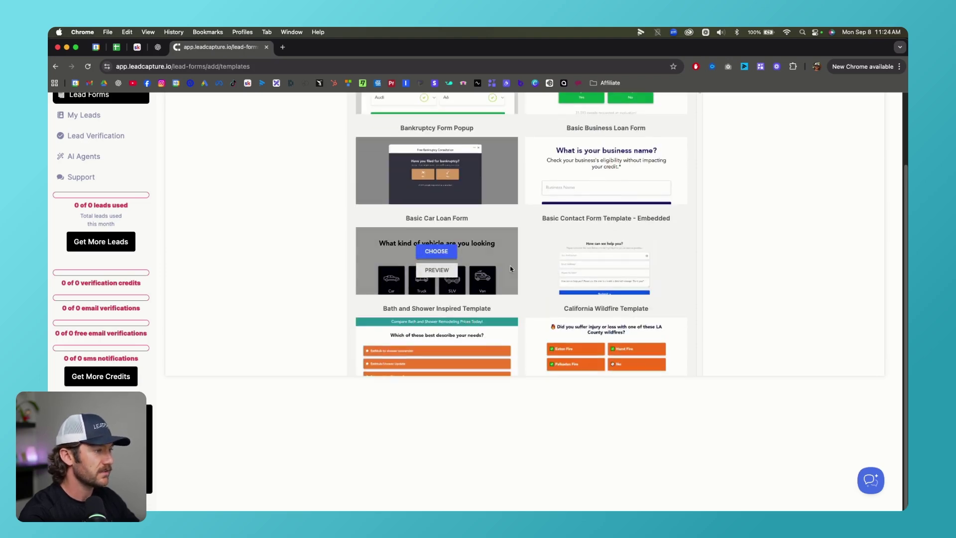
{"action": "left_click", "coordinate": [436, 252]}
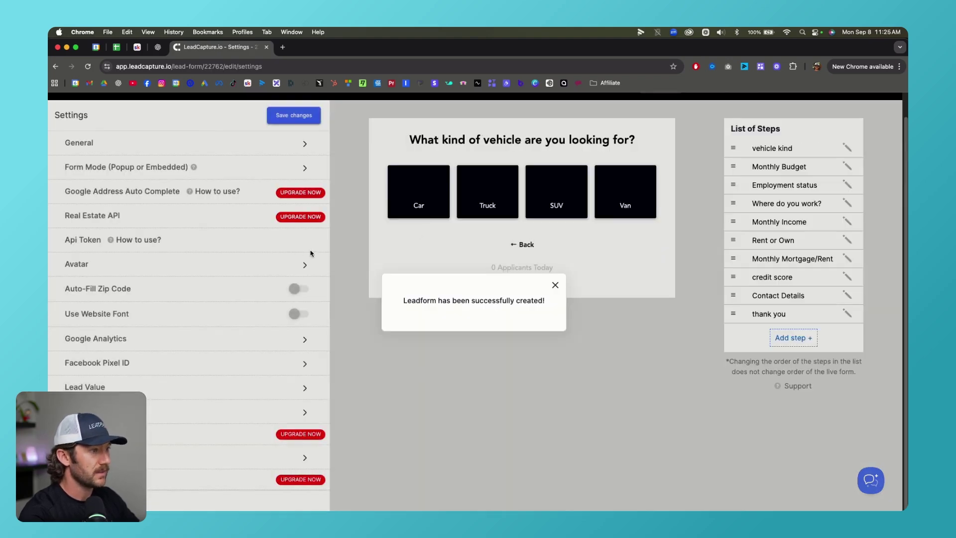
{"action": "left_click", "coordinate": [590, 244]}
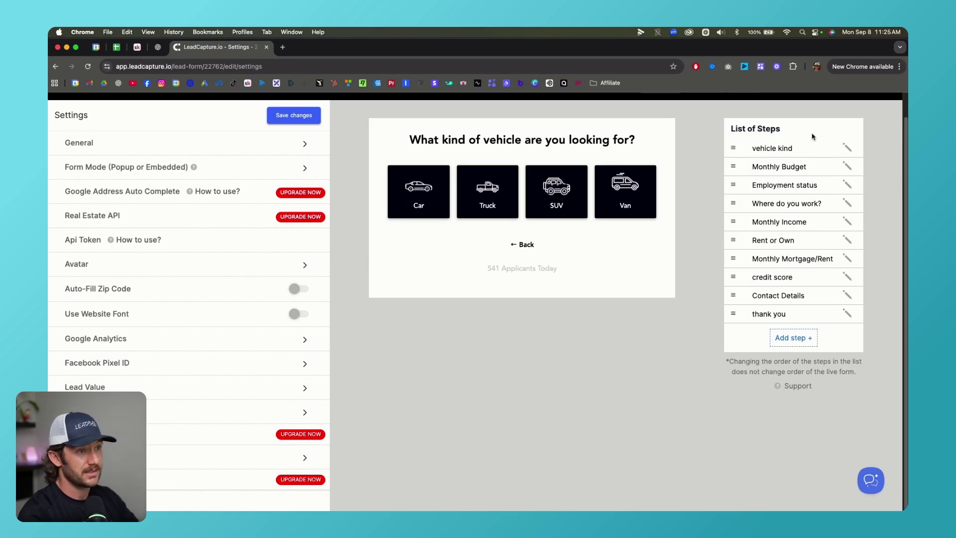
Step: Review the vehicle kind, Monthly Budget, Employment status, Mortgage/Rent, Monthly Income and credit score steps
{"action": "left_click", "coordinate": [777, 148]}
{"action": "left_click", "coordinate": [780, 169]}
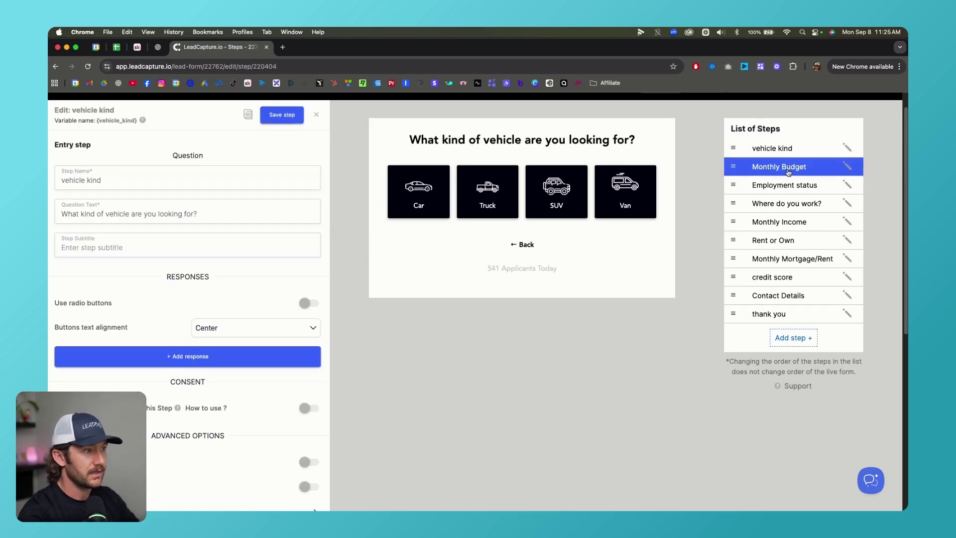
{"action": "left_click", "coordinate": [796, 190]}
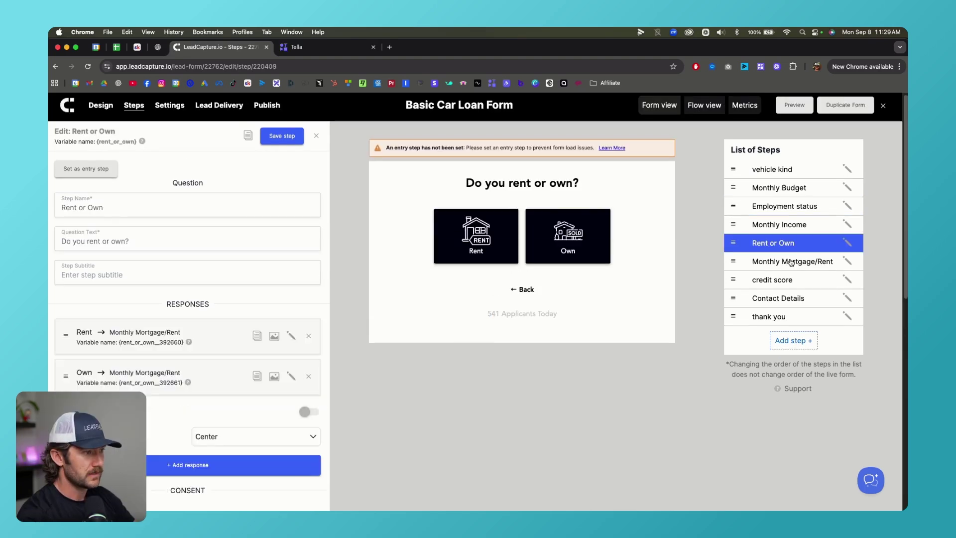
{"action": "left_click", "coordinate": [792, 262]}
{"action": "left_click", "coordinate": [782, 224]}
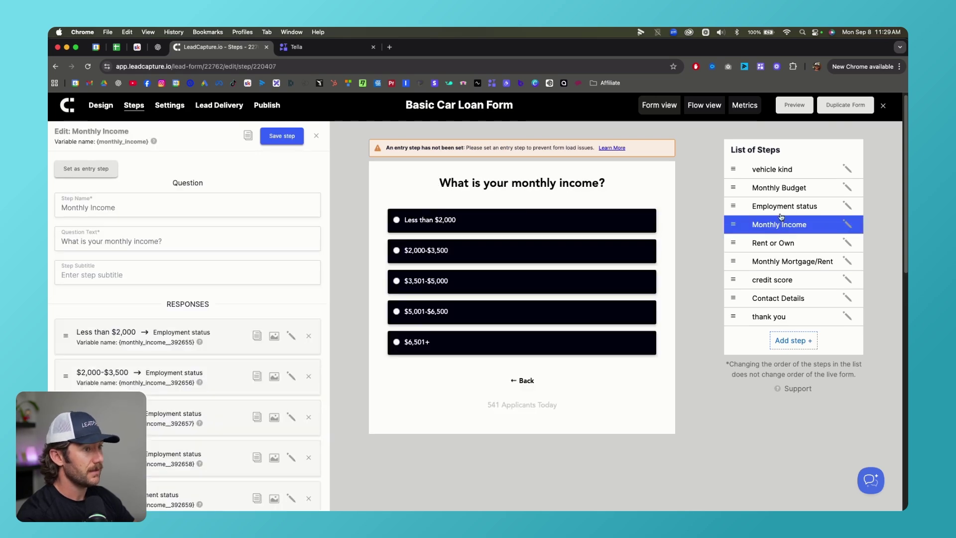
{"action": "left_click", "coordinate": [785, 206]}
{"action": "left_click", "coordinate": [783, 195]}
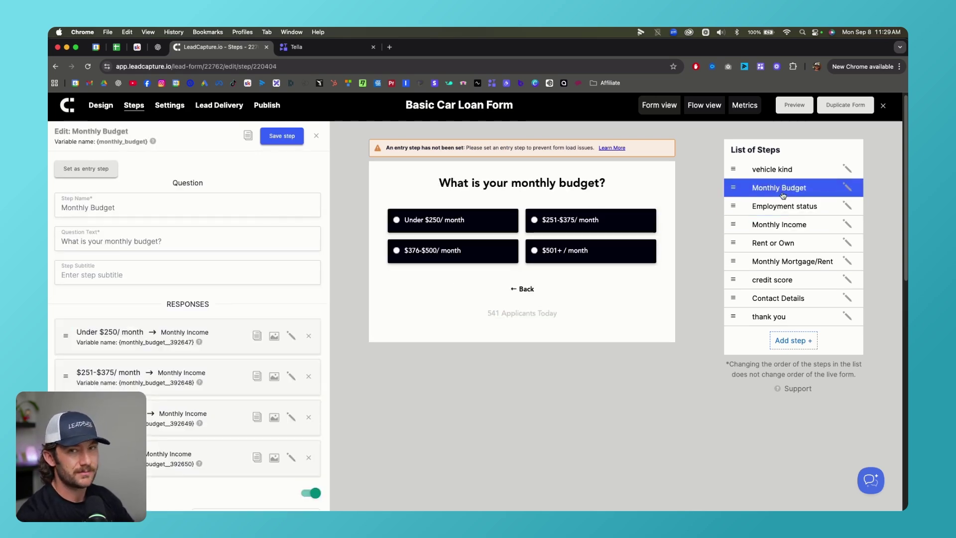
{"action": "left_click", "coordinate": [779, 280]}
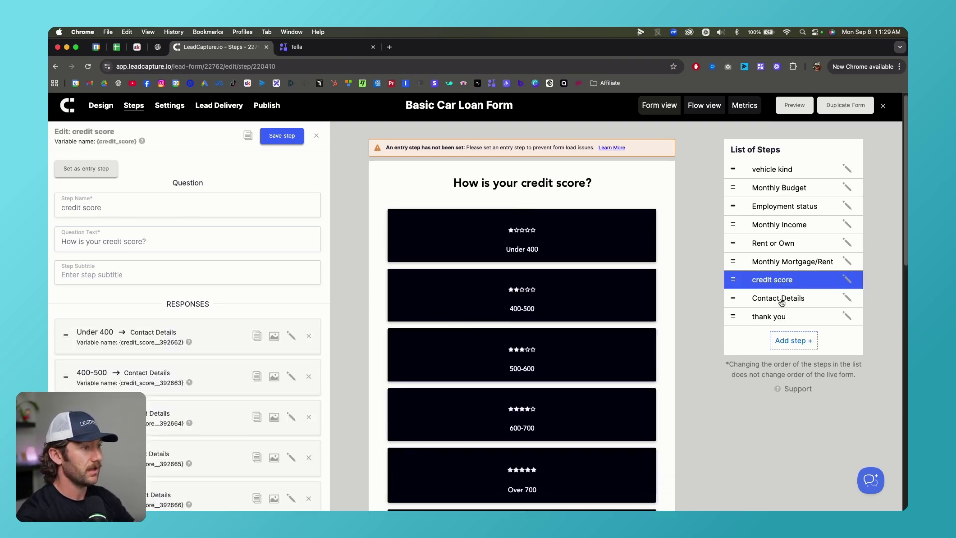
{"action": "scroll", "coordinate": [706, 296], "scroll_direction": "down", "scroll_amount": 10}
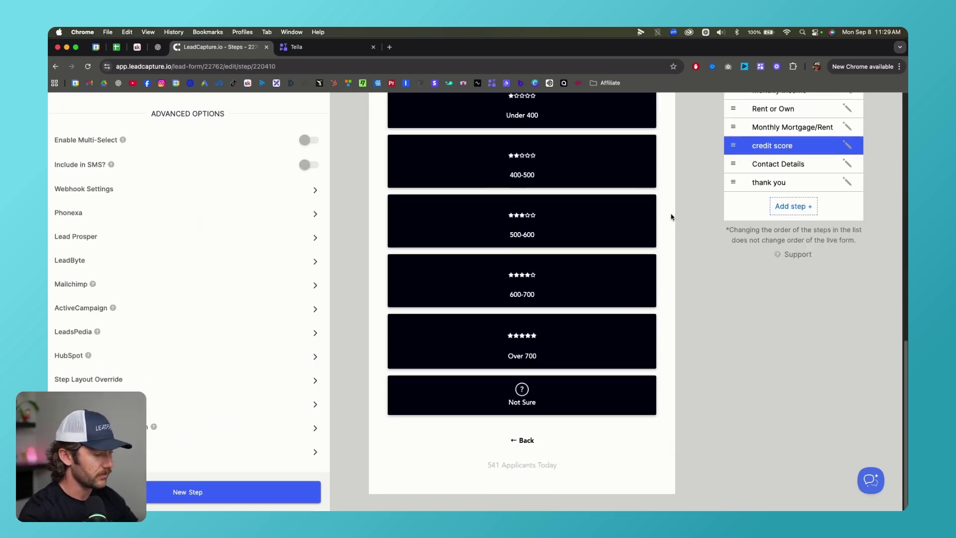
{"action": "scroll", "coordinate": [656, 239], "scroll_direction": "up", "scroll_amount": 5}
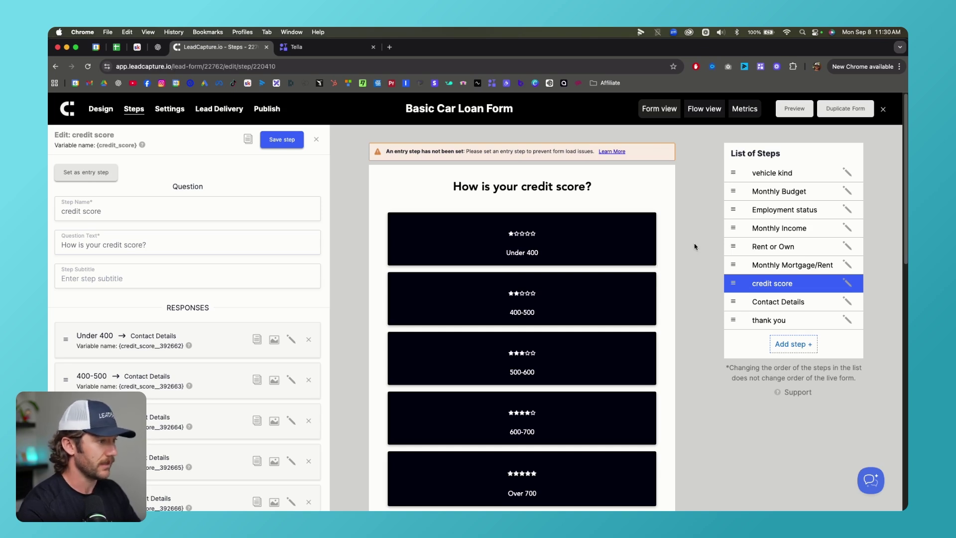
Step: Revisit the Monthly Budget, Monthly Income, Rent or Own and vehicle kind steps
{"action": "left_click", "coordinate": [772, 192]}
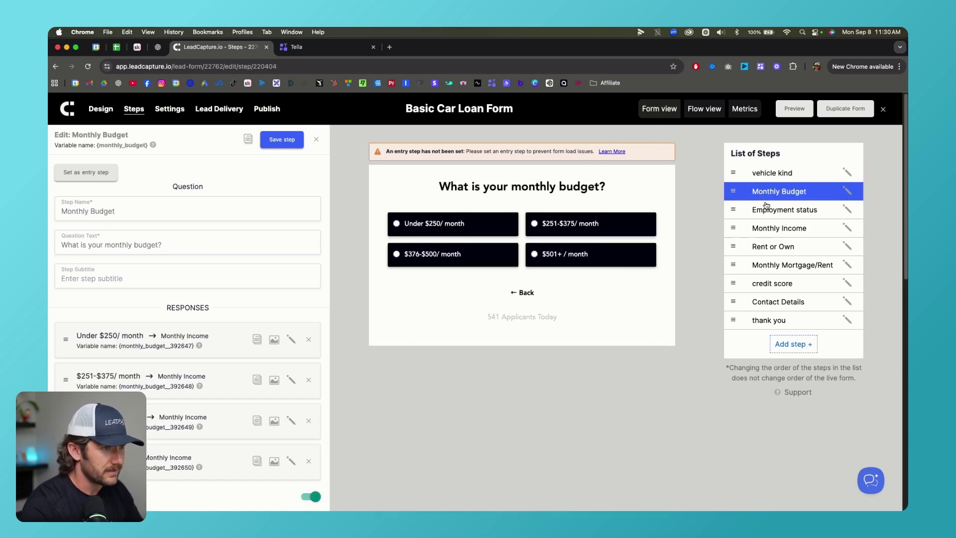
{"action": "left_click", "coordinate": [774, 230]}
{"action": "left_click", "coordinate": [773, 246]}
{"action": "left_click", "coordinate": [781, 175]}
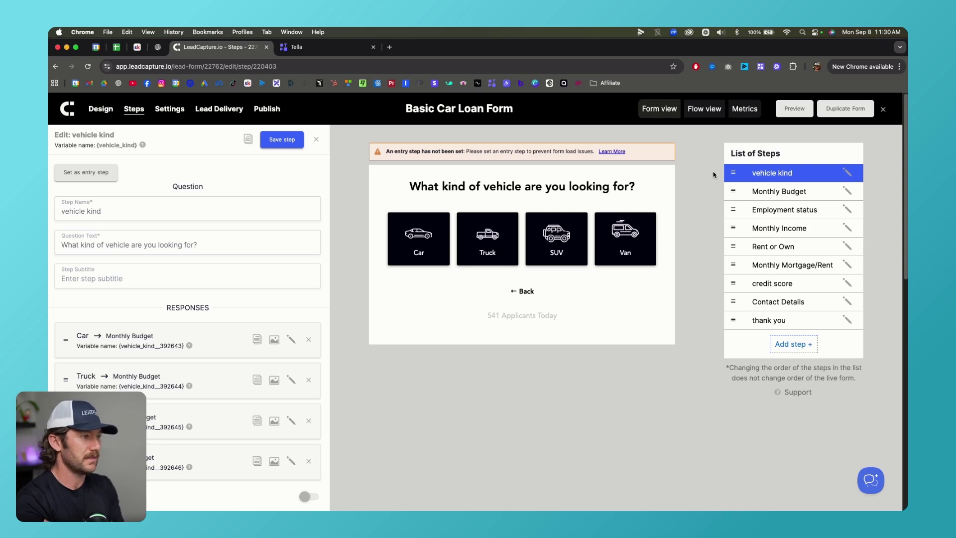
{"action": "scroll", "coordinate": [525, 357], "scroll_direction": "down", "scroll_amount": 1}
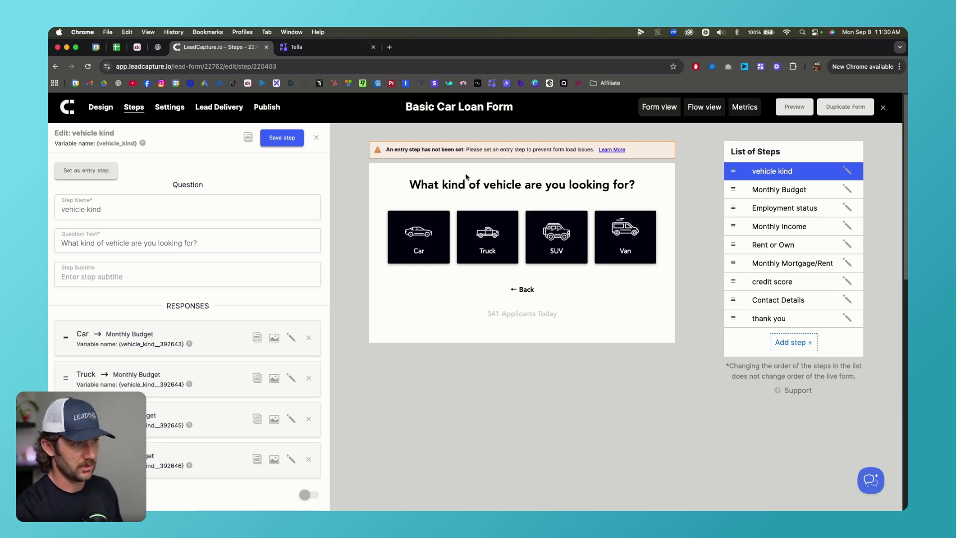
{"action": "scroll", "coordinate": [461, 204], "scroll_direction": "up", "scroll_amount": 1}
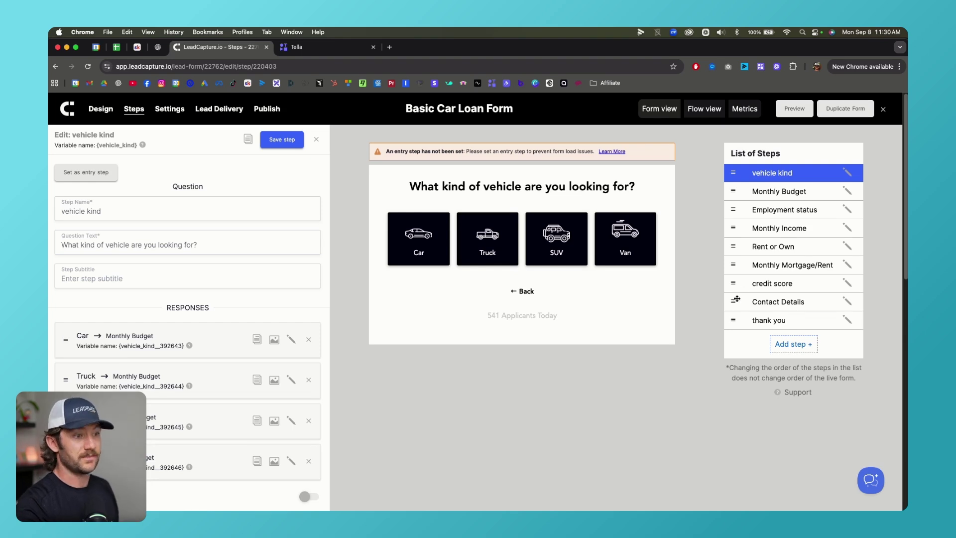
Step: Inspect the Contact Details form step
{"action": "left_click", "coordinate": [768, 300]}
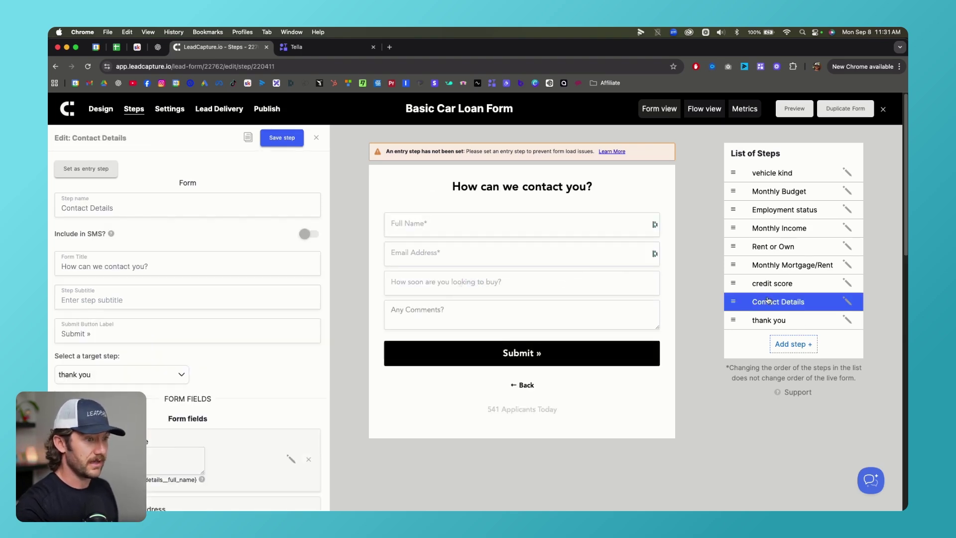
{"action": "scroll", "coordinate": [281, 319], "scroll_direction": "down", "scroll_amount": 10}
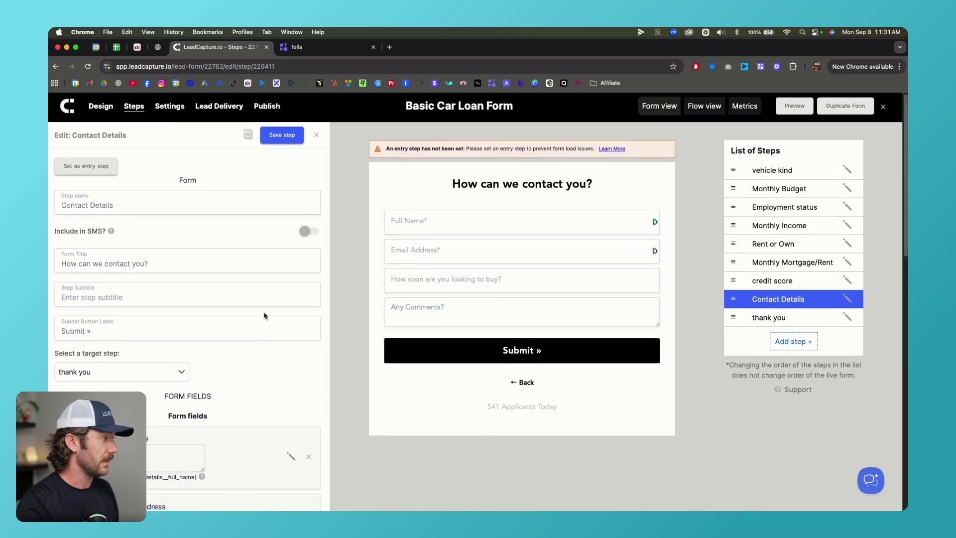
{"action": "scroll", "coordinate": [299, 334], "scroll_direction": "down", "scroll_amount": 3}
{"action": "scroll", "coordinate": [263, 309], "scroll_direction": "up", "scroll_amount": 15}
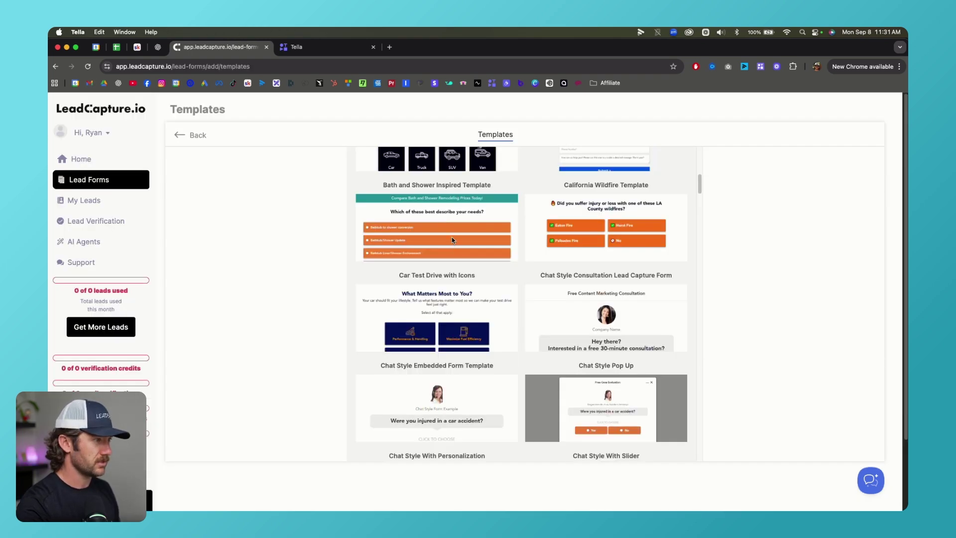
Step: Create a form from the Bath and Shower Inspired Template and review its location, remodel area, owner and Address steps
{"action": "left_click", "coordinate": [449, 218]}
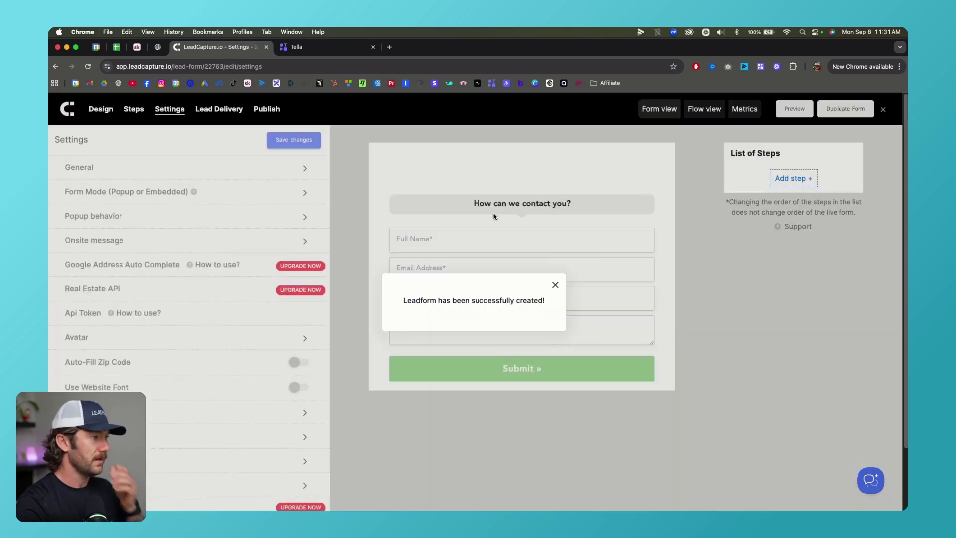
{"action": "left_click", "coordinate": [491, 198]}
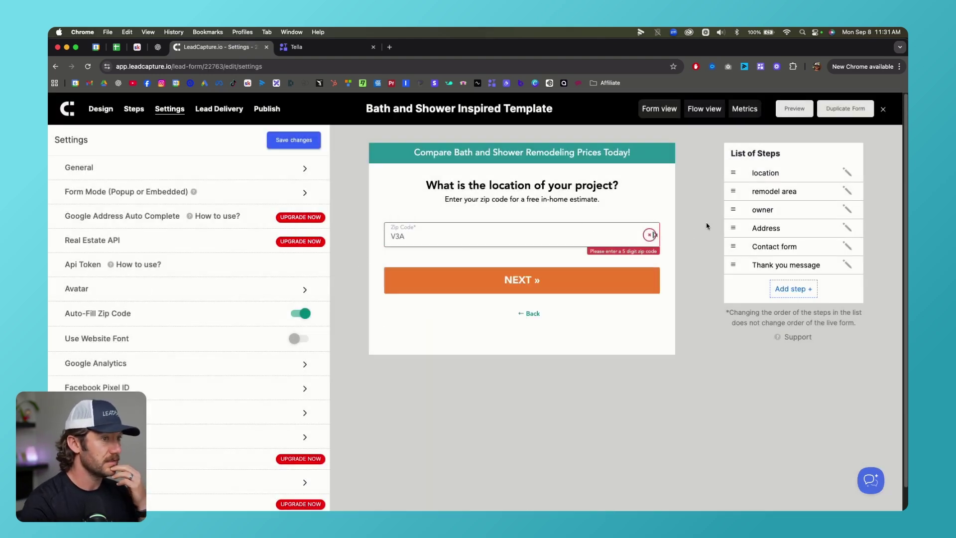
{"action": "left_click", "coordinate": [798, 179]}
{"action": "left_click", "coordinate": [794, 193]}
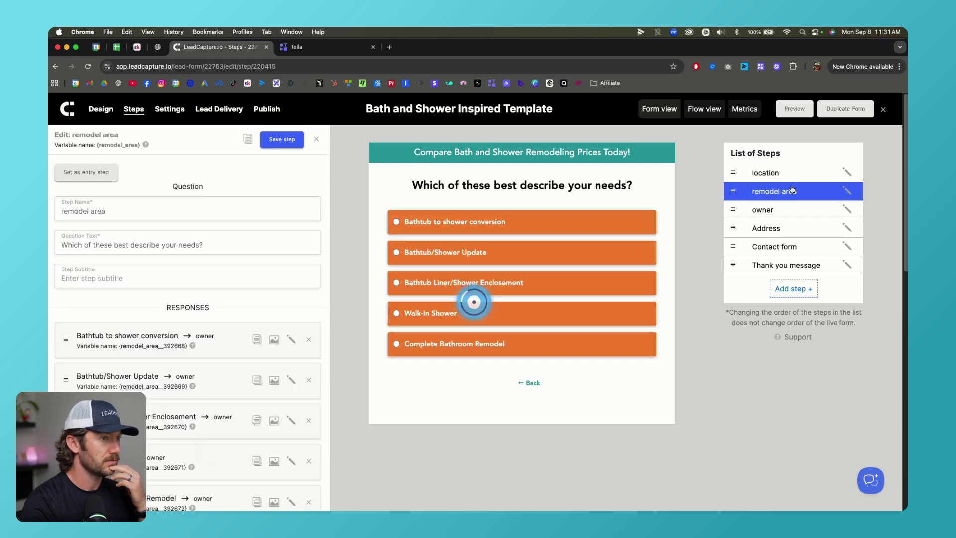
{"action": "left_click", "coordinate": [786, 209]}
{"action": "left_click", "coordinate": [787, 228]}
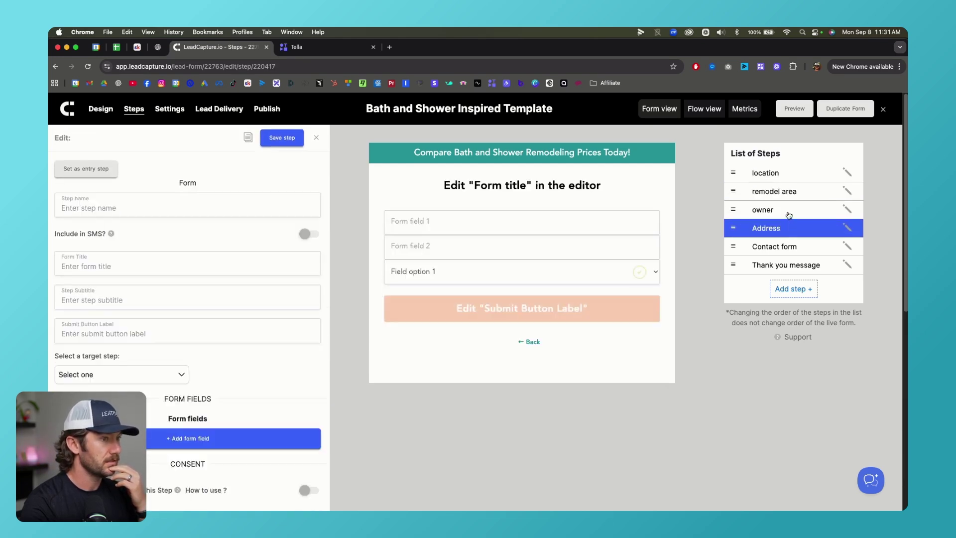
{"action": "left_click", "coordinate": [788, 210]}
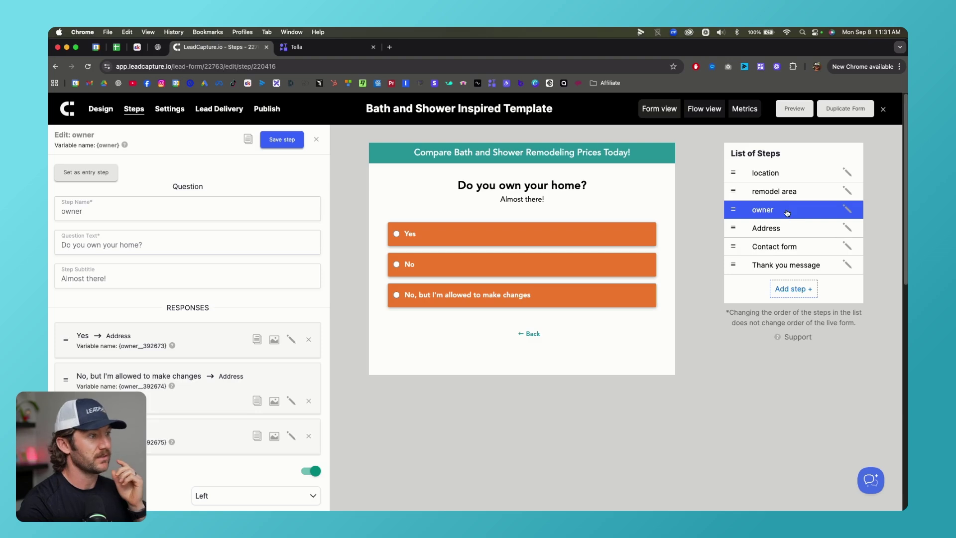